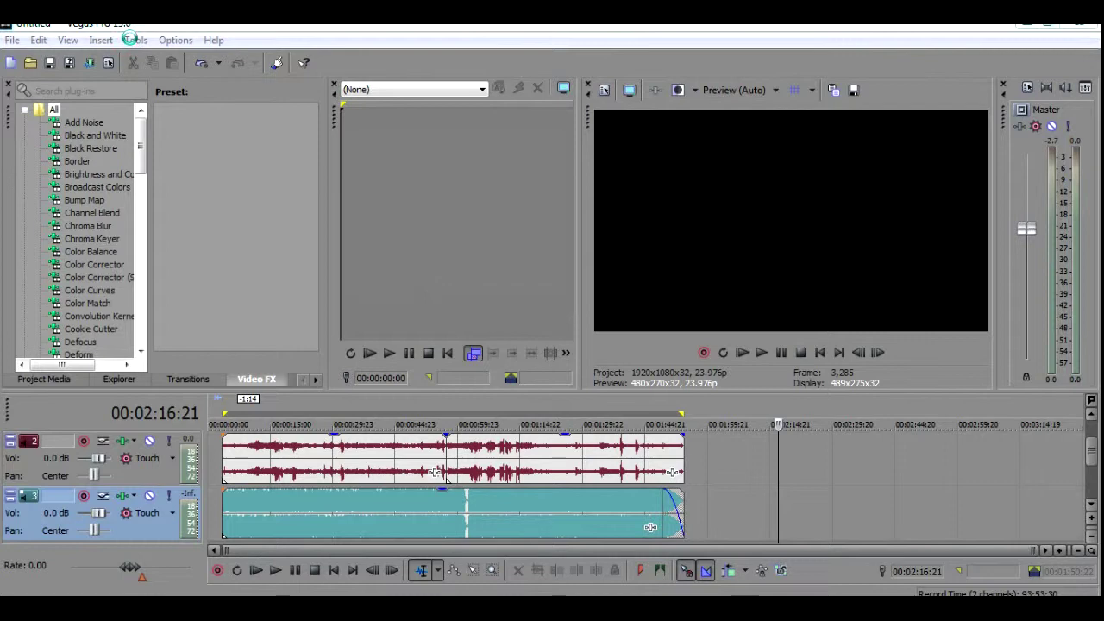
# Start rendering the project to a new track and list all render templates instead of favorites only.
pyautogui.click(131, 40)
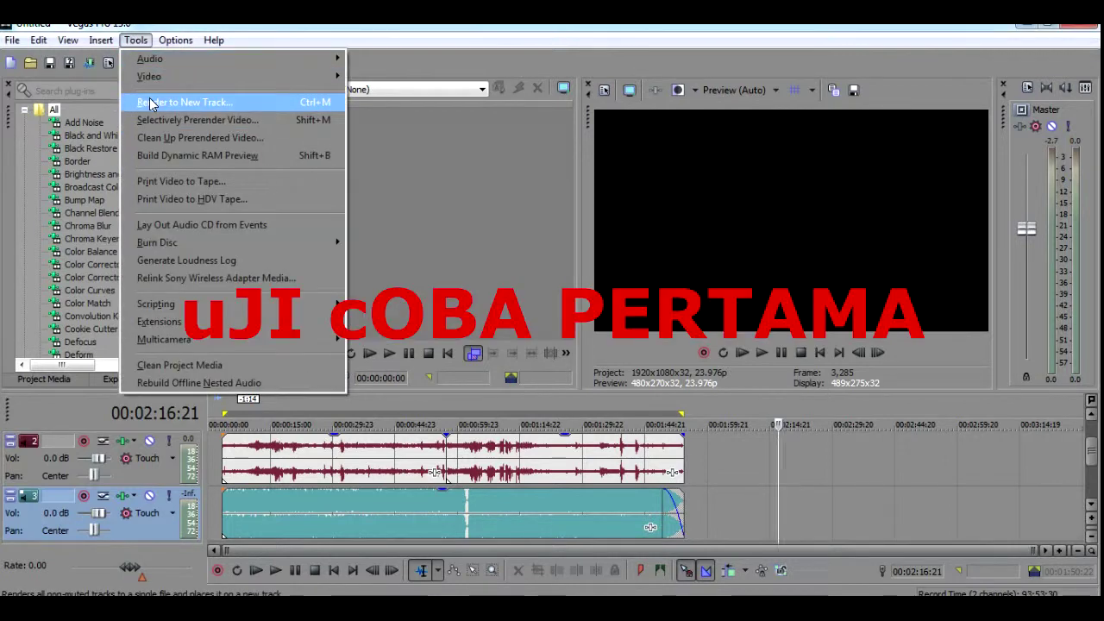
pyautogui.click(150, 104)
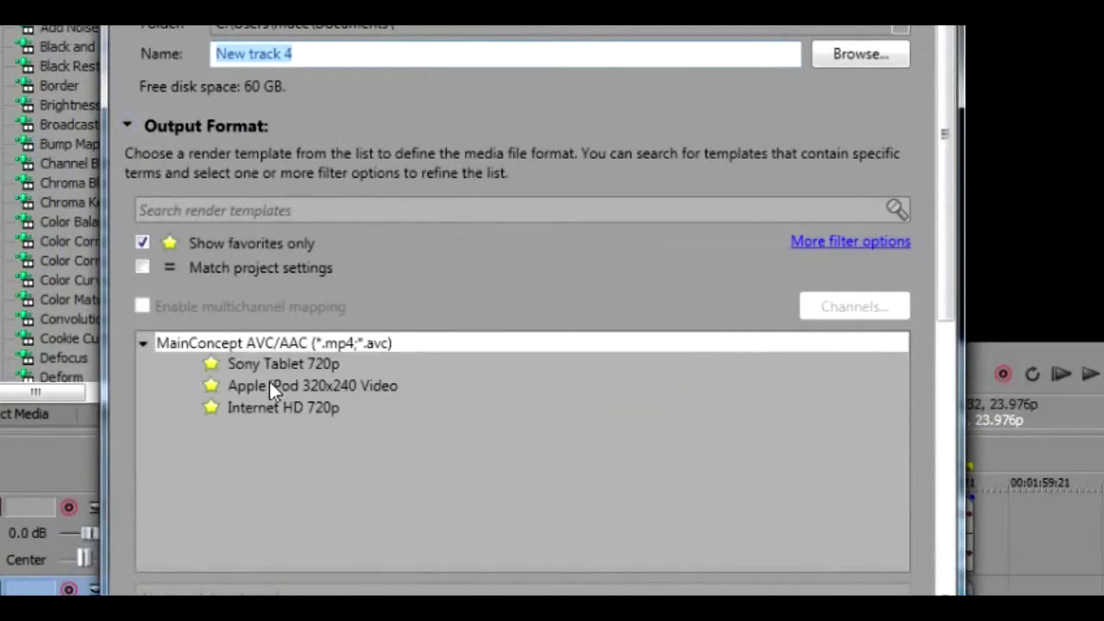
pyautogui.click(140, 238)
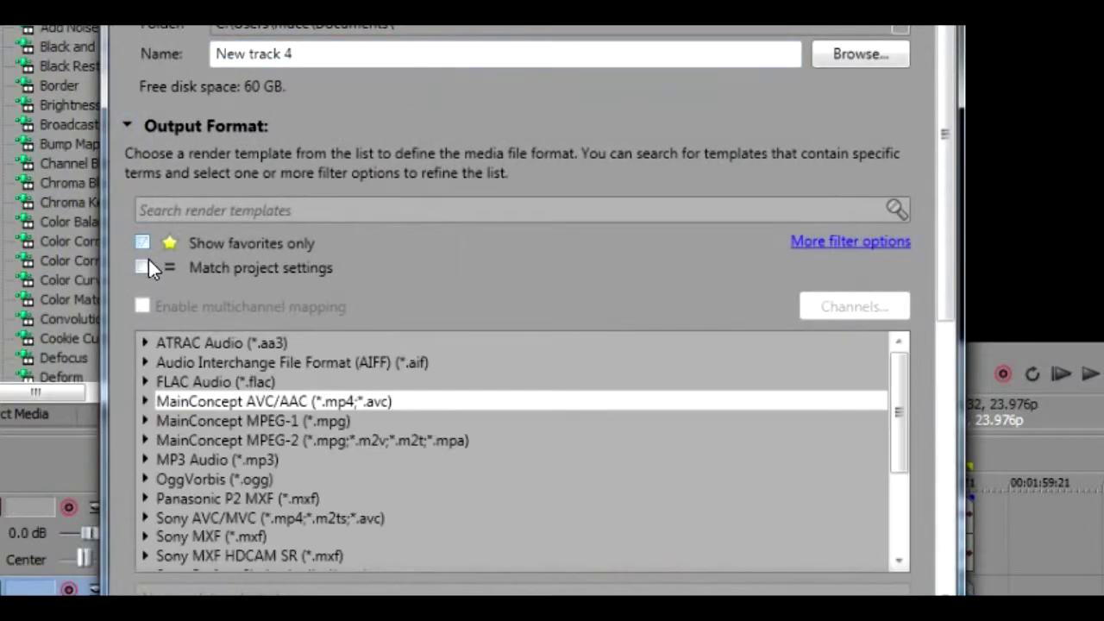
pyautogui.click(146, 262)
pyautogui.click(146, 266)
# Choose the Internet HD 720p render template under MainConcept AVC/AAC.
pyautogui.click(144, 401)
pyautogui.scroll(-4, 273, 420)
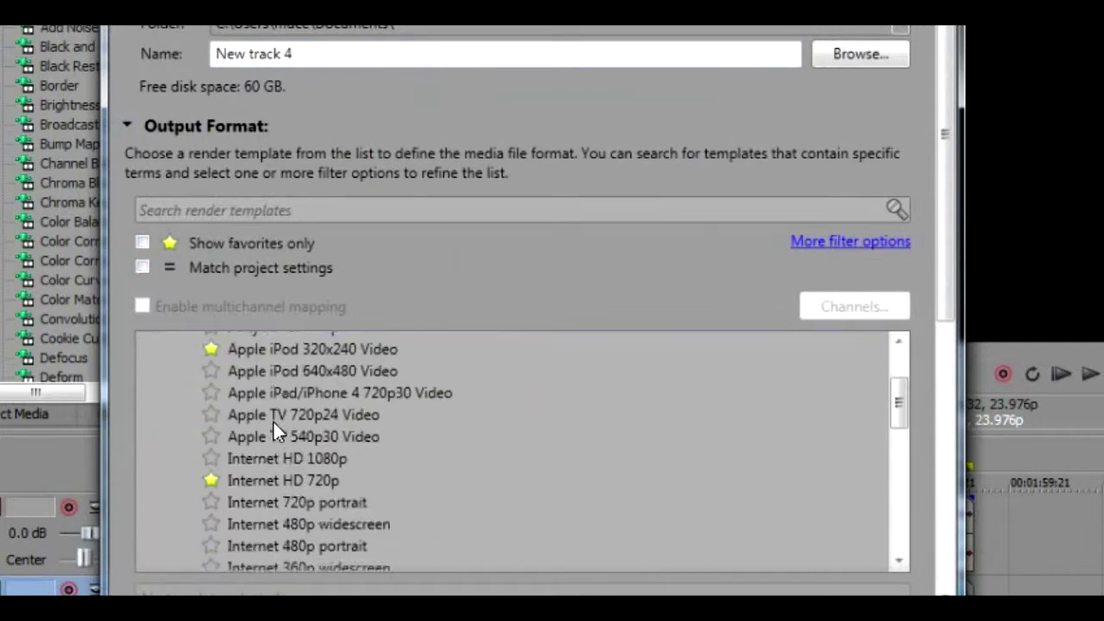
pyautogui.click(285, 365)
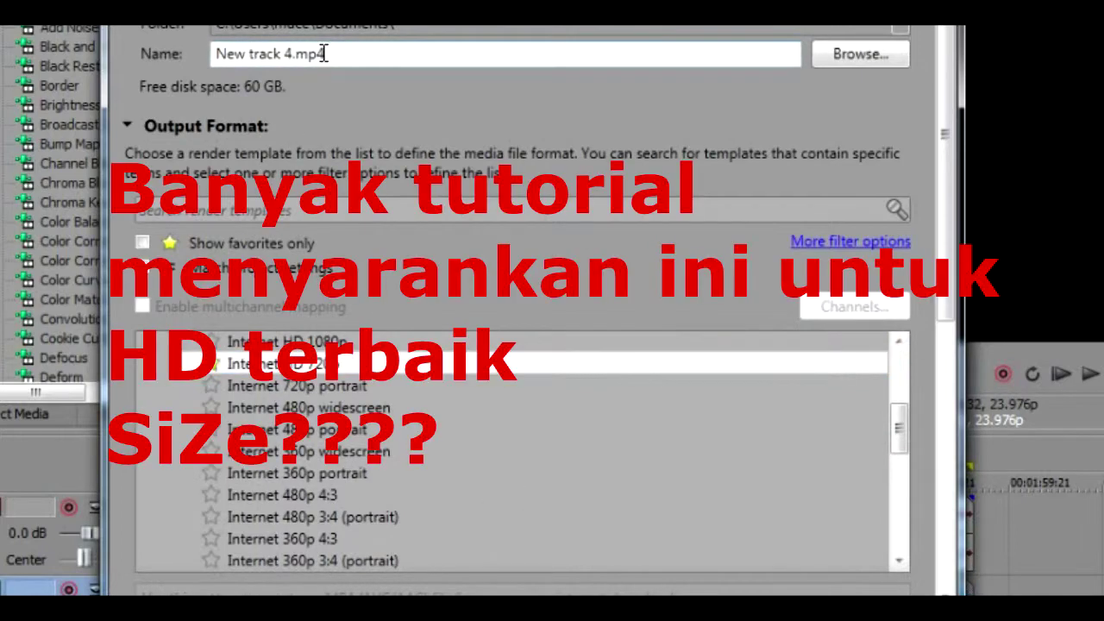
# Name the output file UJI COBA 1 and start the render.
pyautogui.hotkey('ctrl', 'a')
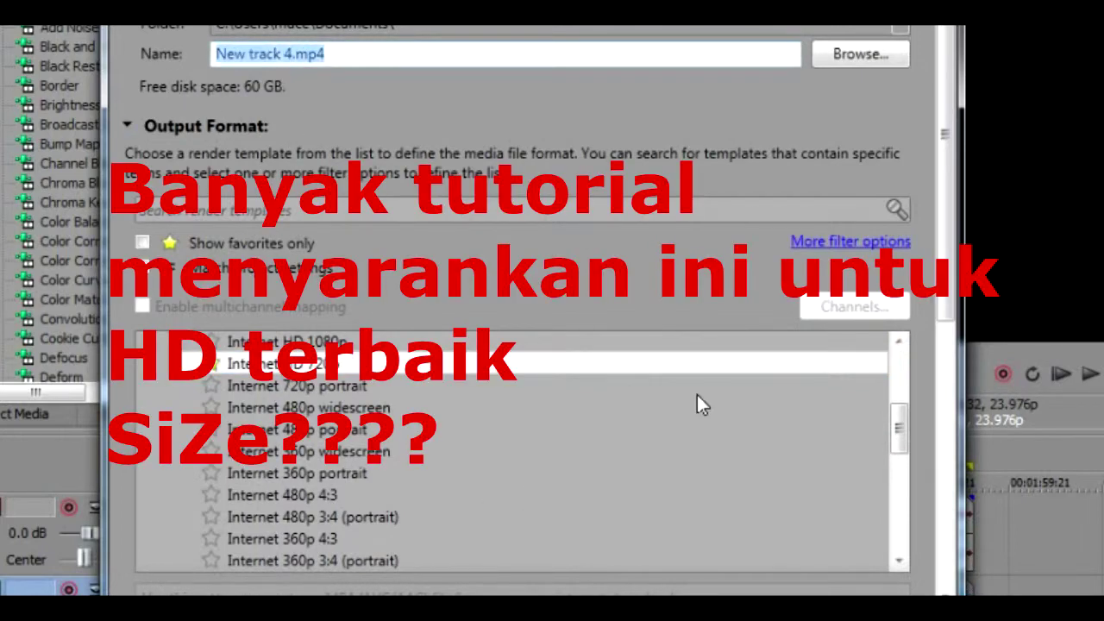
pyautogui.write('h')
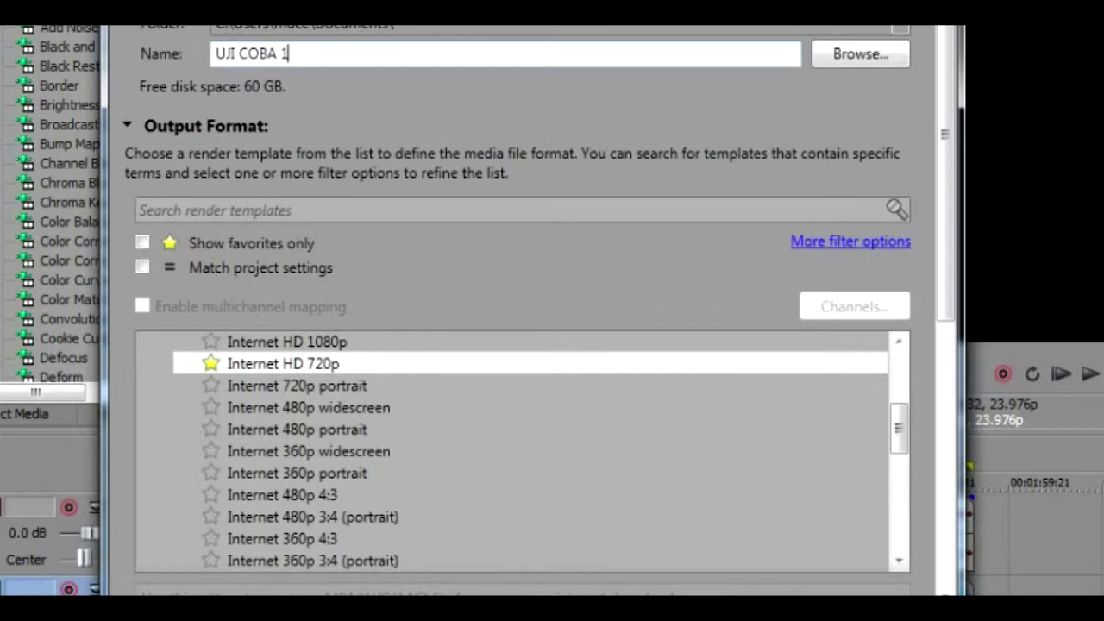
pyautogui.press('Return')
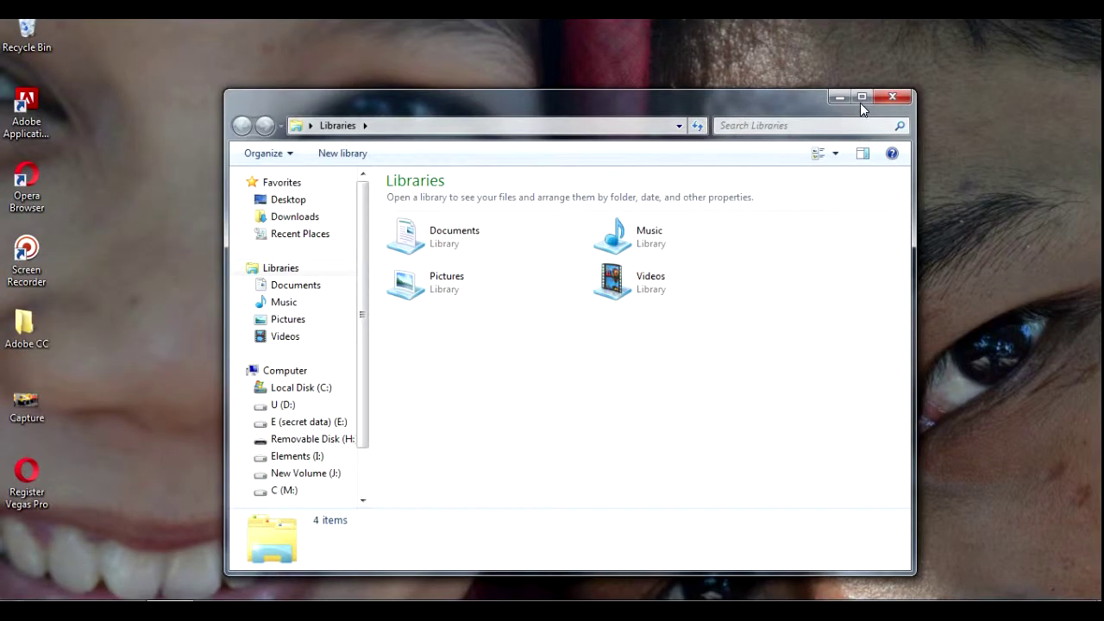
# In the maximized Windows Explorer window, open the Documents library and select the UJI COBA 1 video to check its file size.
pyautogui.click(861, 98)
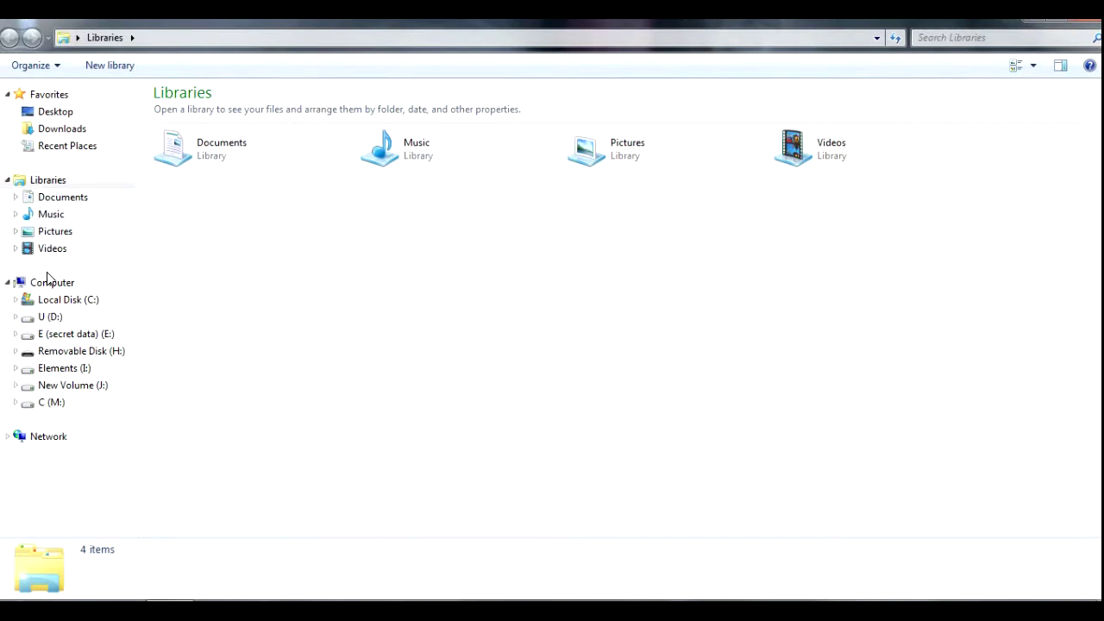
pyautogui.click(76, 200)
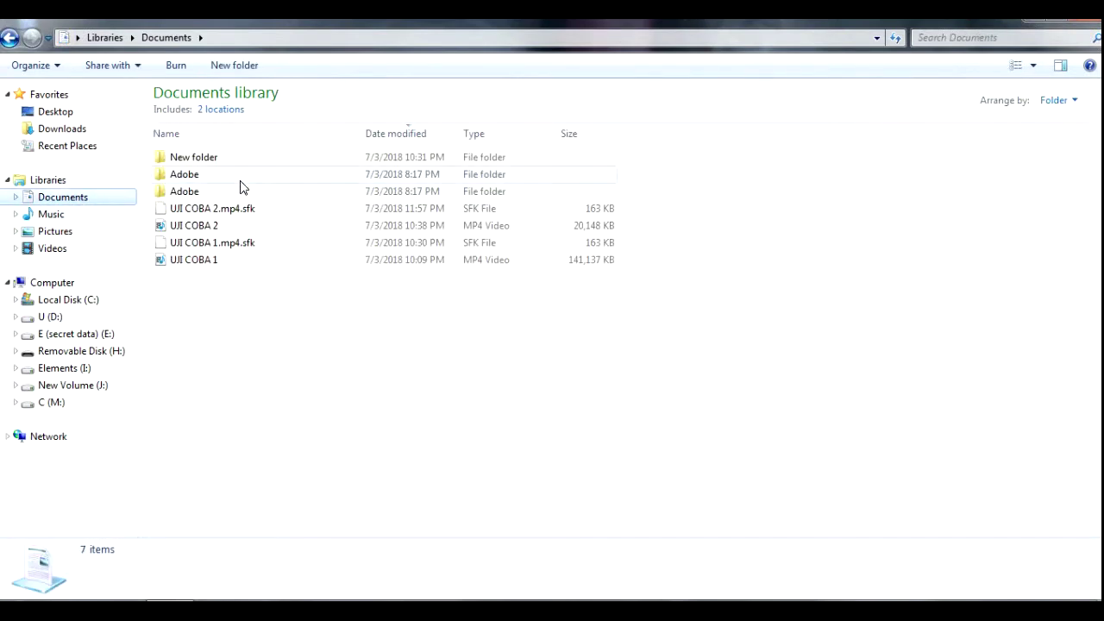
pyautogui.click(218, 265)
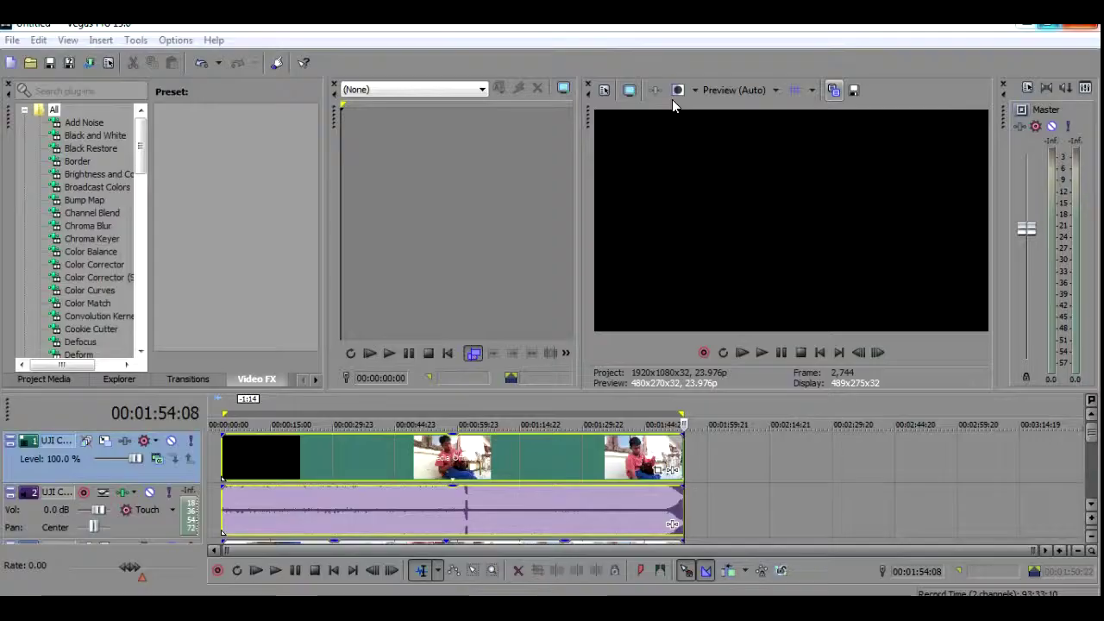
# Set up a second render to a new track named UJI COBA 2 with the Sony Tablet 720p template.
pyautogui.click(135, 40)
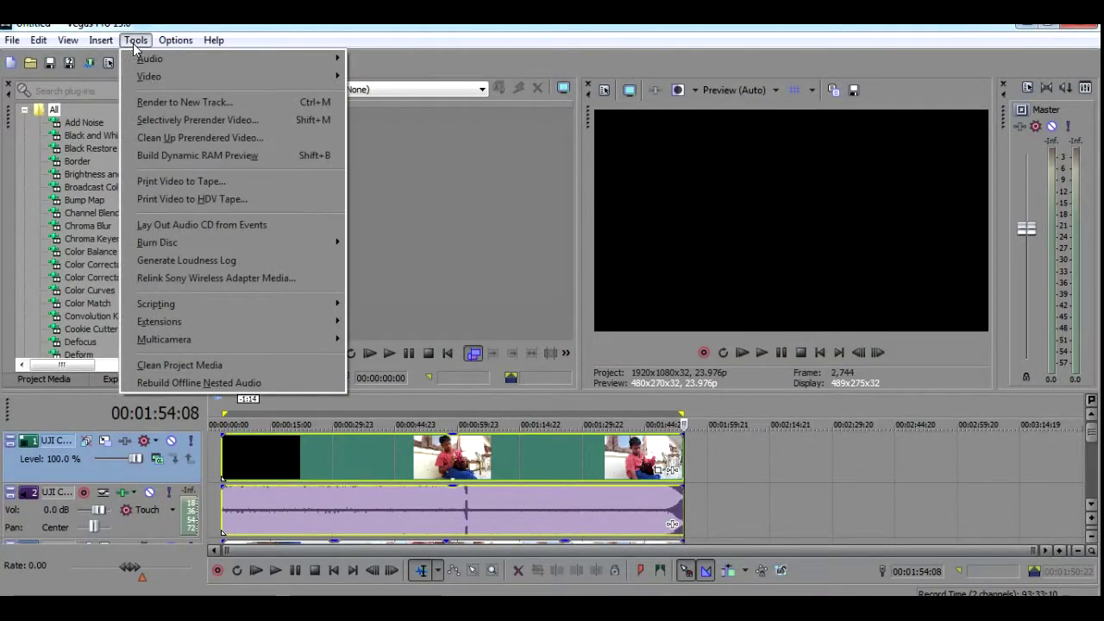
pyautogui.click(145, 103)
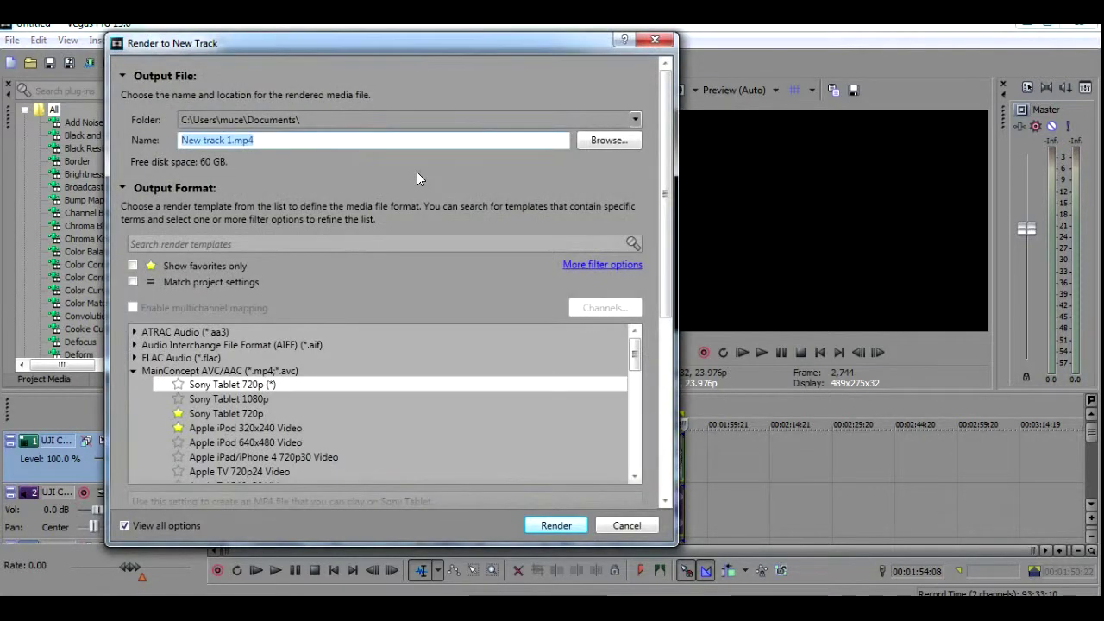
pyautogui.write('UJI CO')
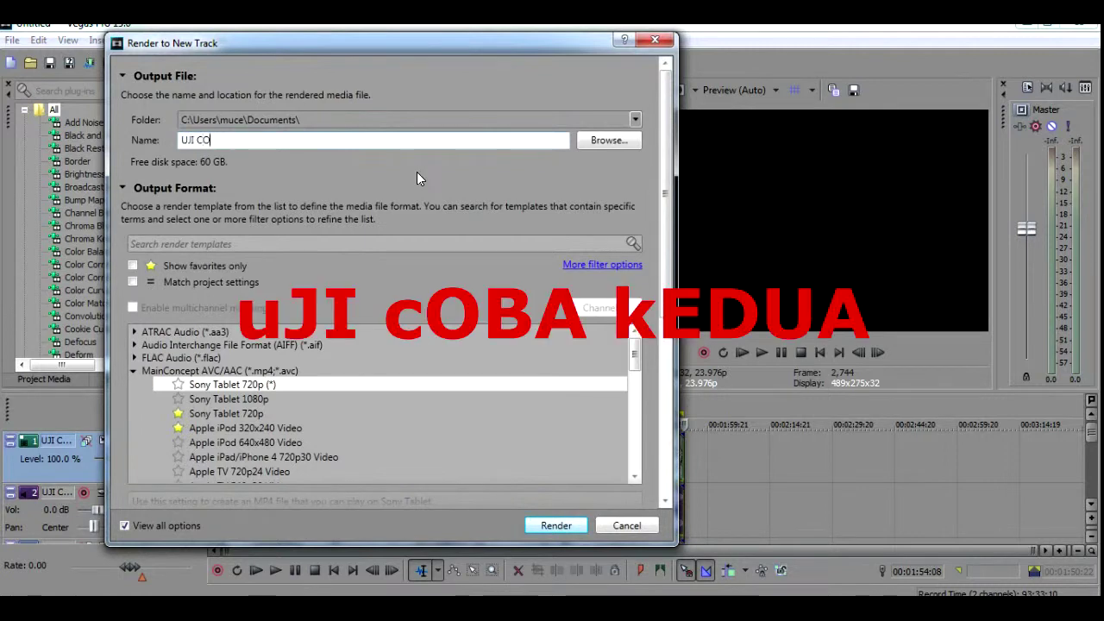
pyautogui.write('BA 2')
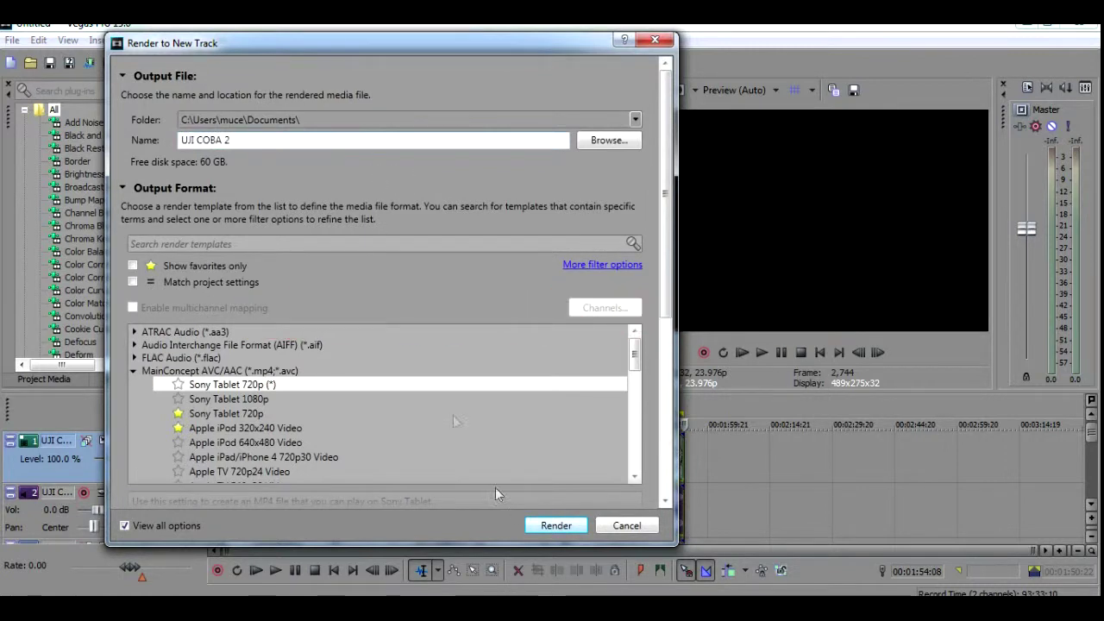
pyautogui.click(246, 416)
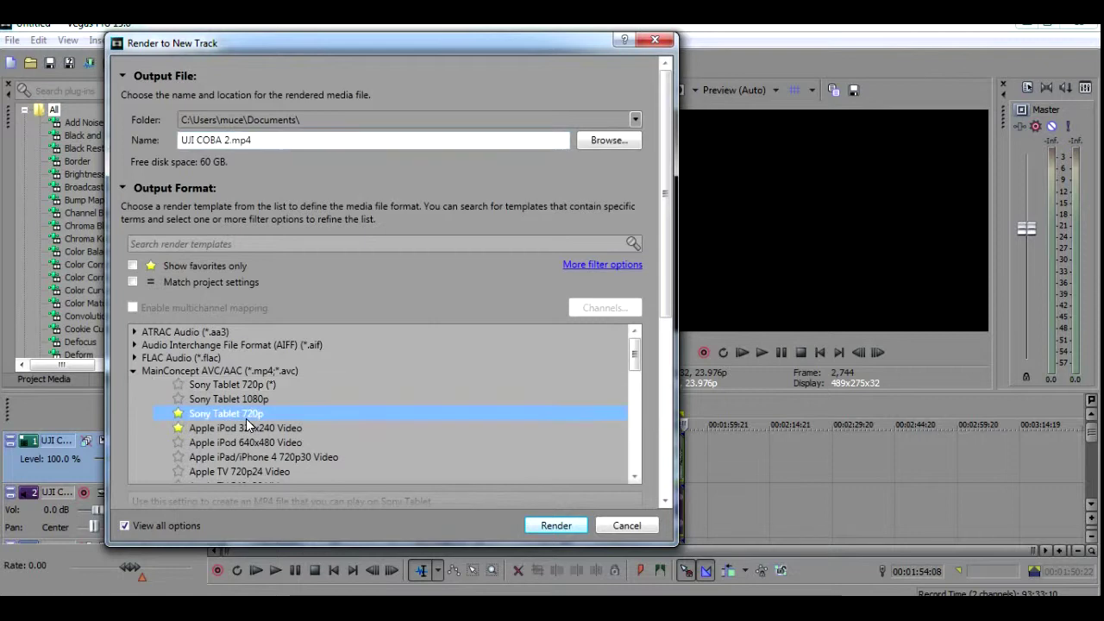
# Customize the Sony Tablet 720p template with the High profile and a 23.976 (IVTC Film) frame rate.
pyautogui.moveTo(671, 270); pyautogui.dragTo(662, 403)
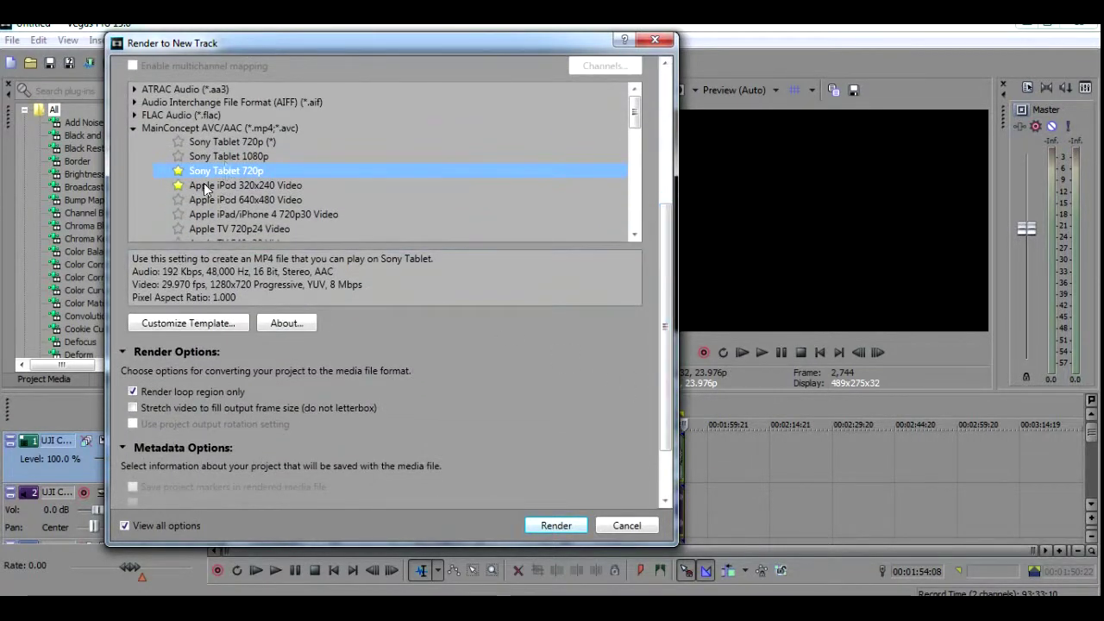
pyautogui.click(167, 324)
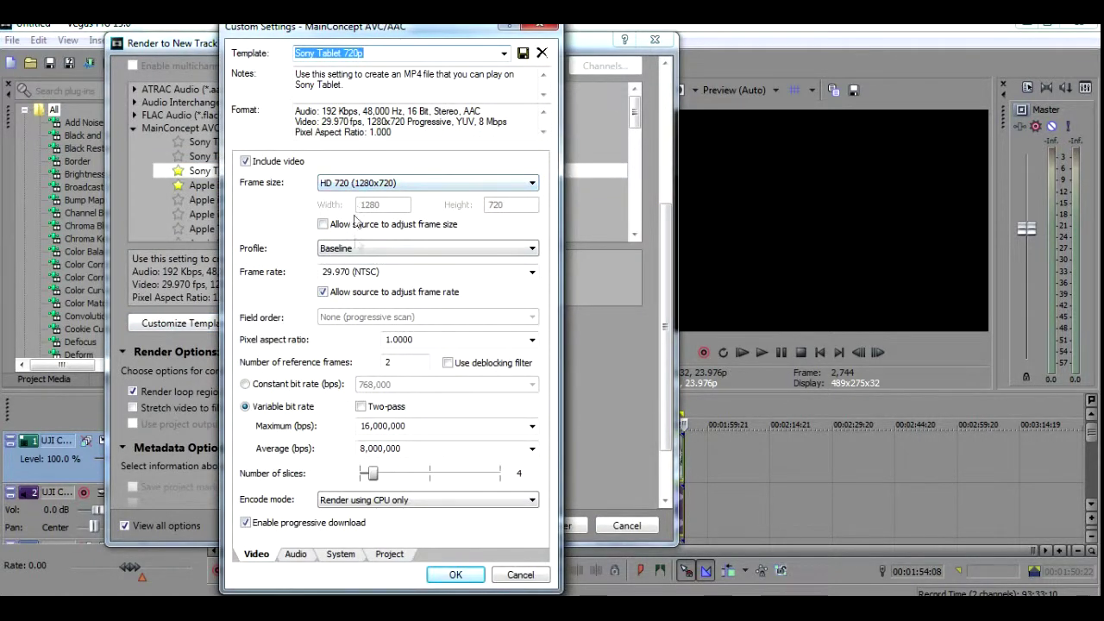
pyautogui.click(357, 250)
pyautogui.click(352, 284)
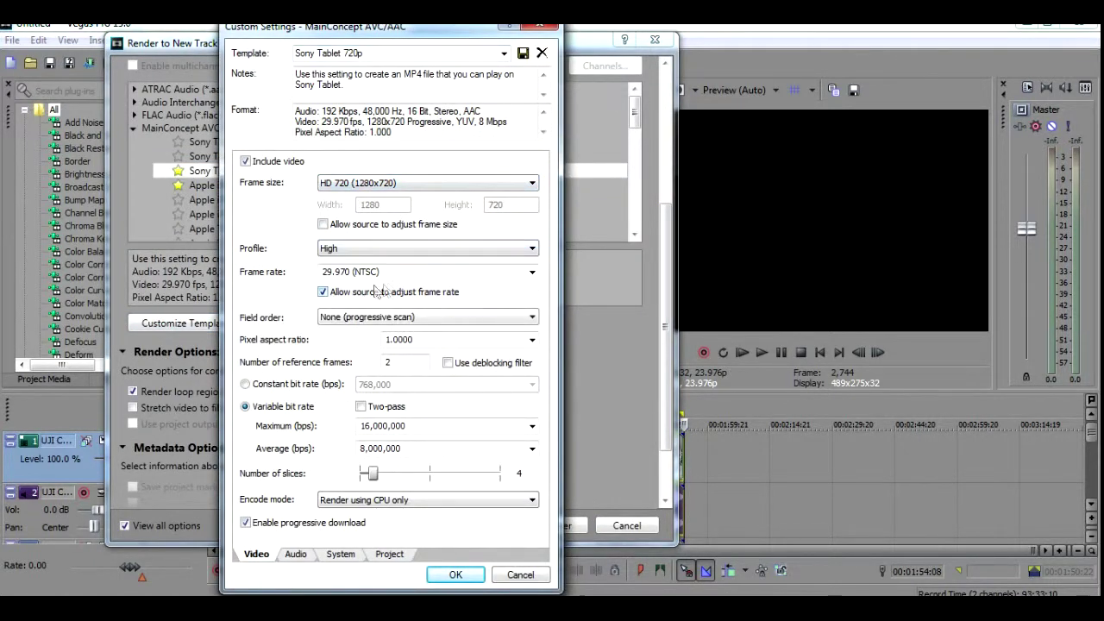
pyautogui.click(518, 271)
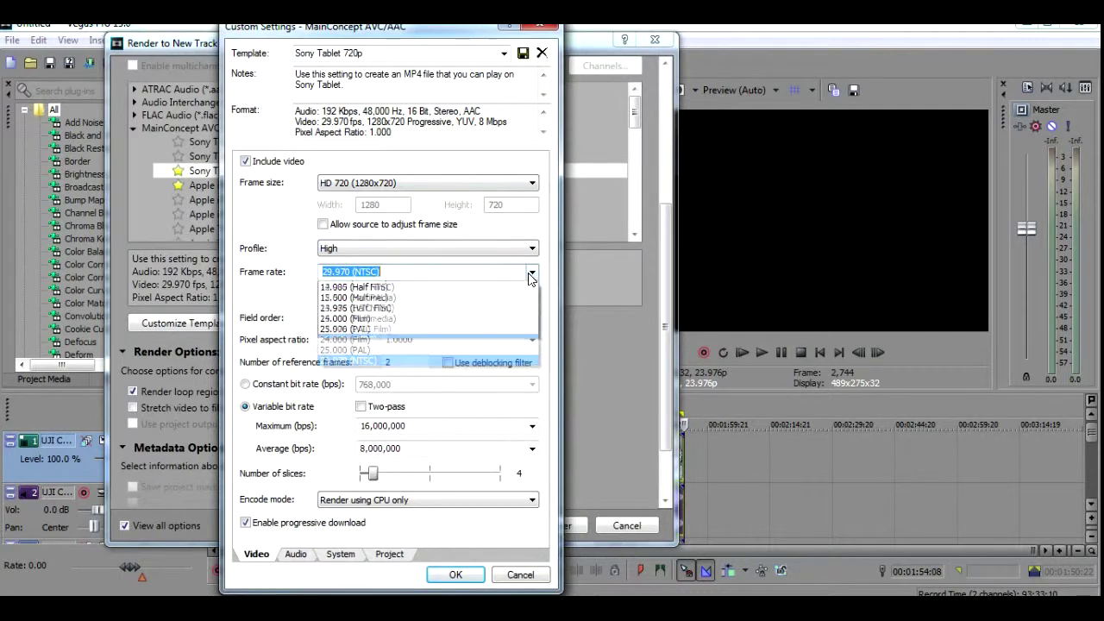
pyautogui.click(517, 330)
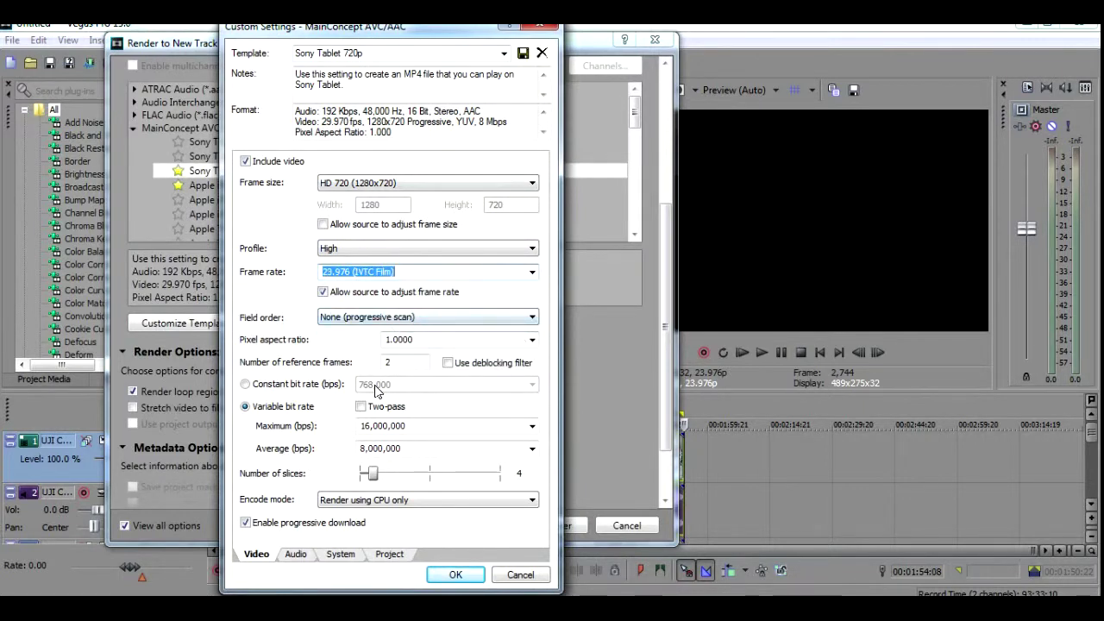
# Set the variable bit rate to a maximum of 14,000,000 bps and an average of 768,000 bps.
pyautogui.click(531, 427)
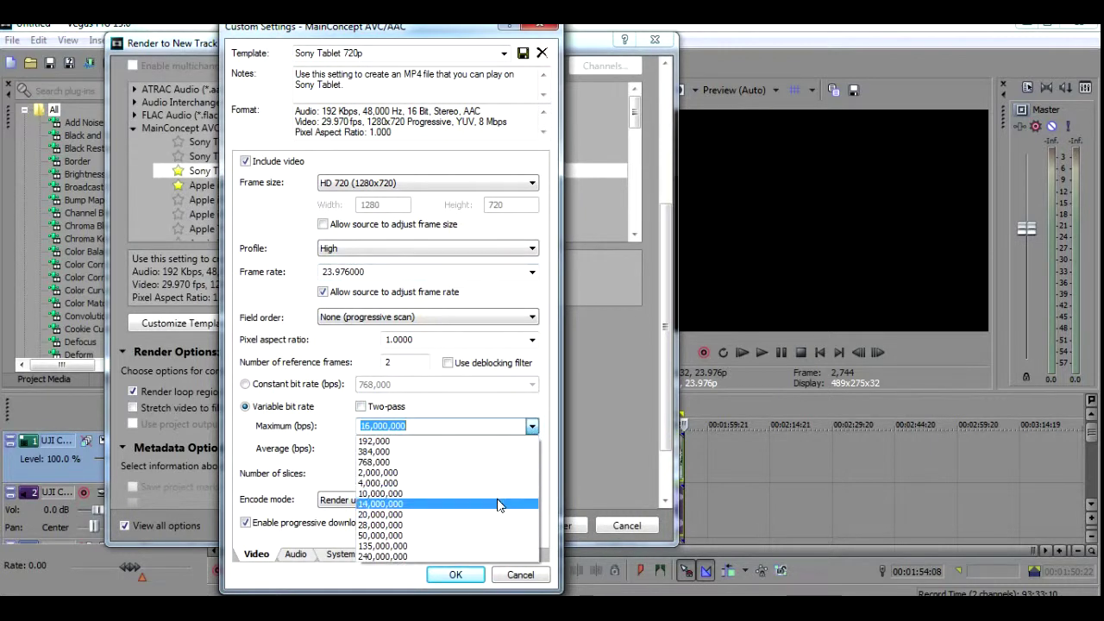
pyautogui.click(501, 504)
pyautogui.click(532, 450)
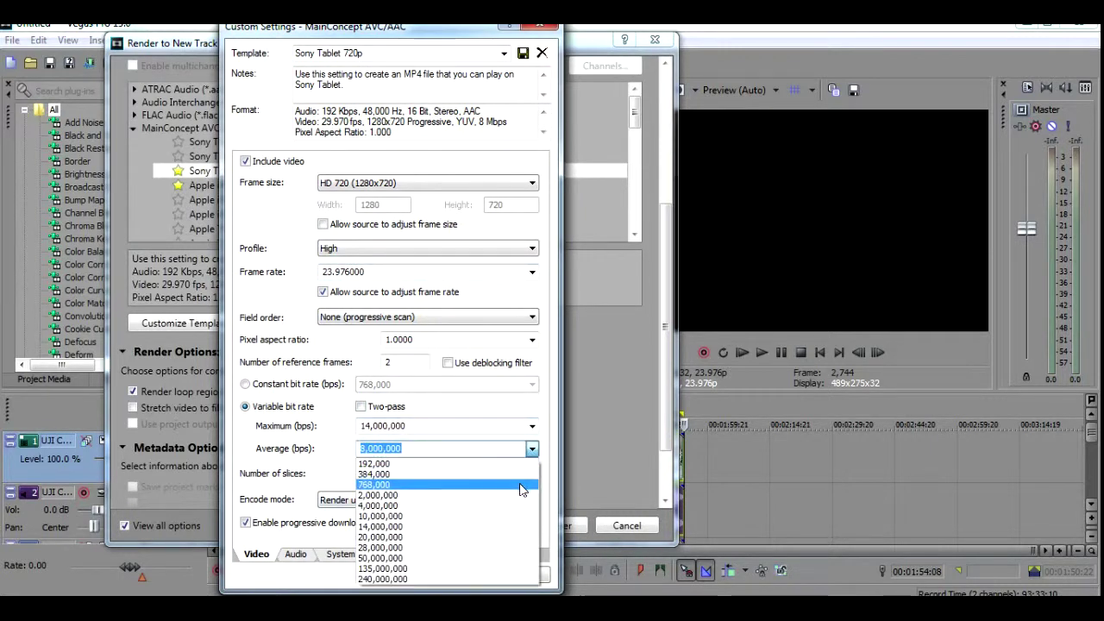
pyautogui.click(517, 476)
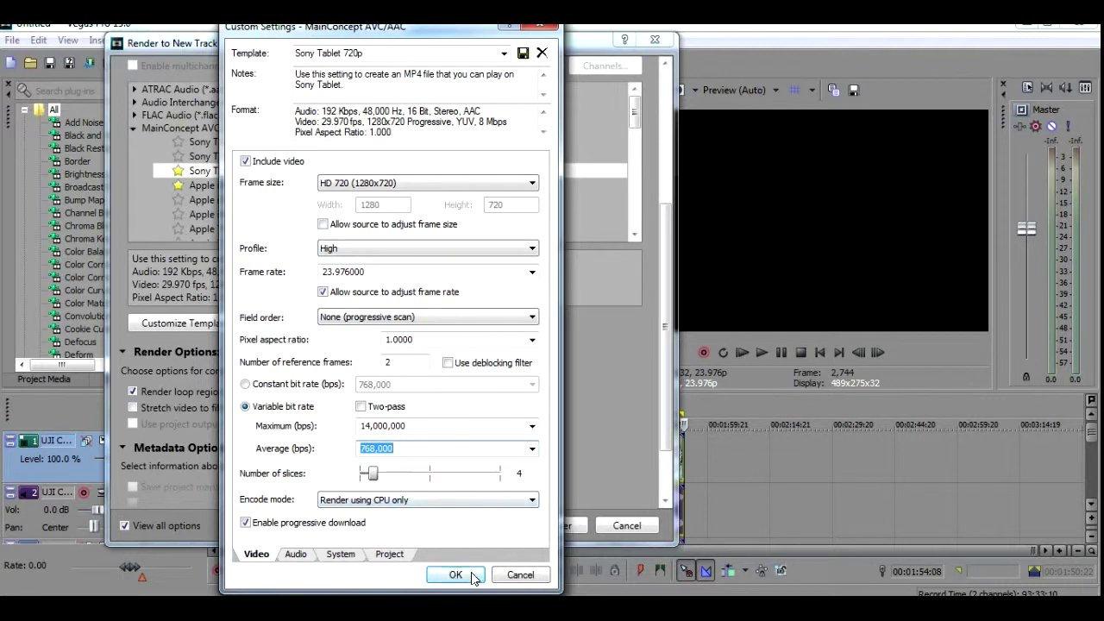
# Set the maximum bit rate to 10,000,000 bps, accept the custom settings and start the render.
pyautogui.click(532, 426)
pyautogui.click(520, 494)
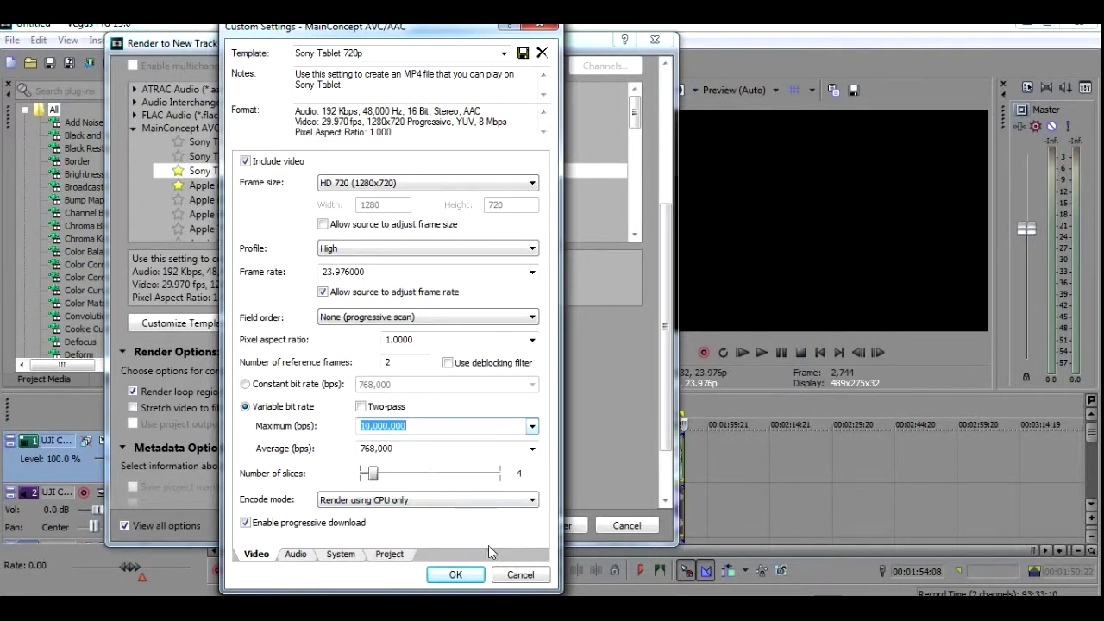
pyautogui.click(455, 574)
pyautogui.click(555, 525)
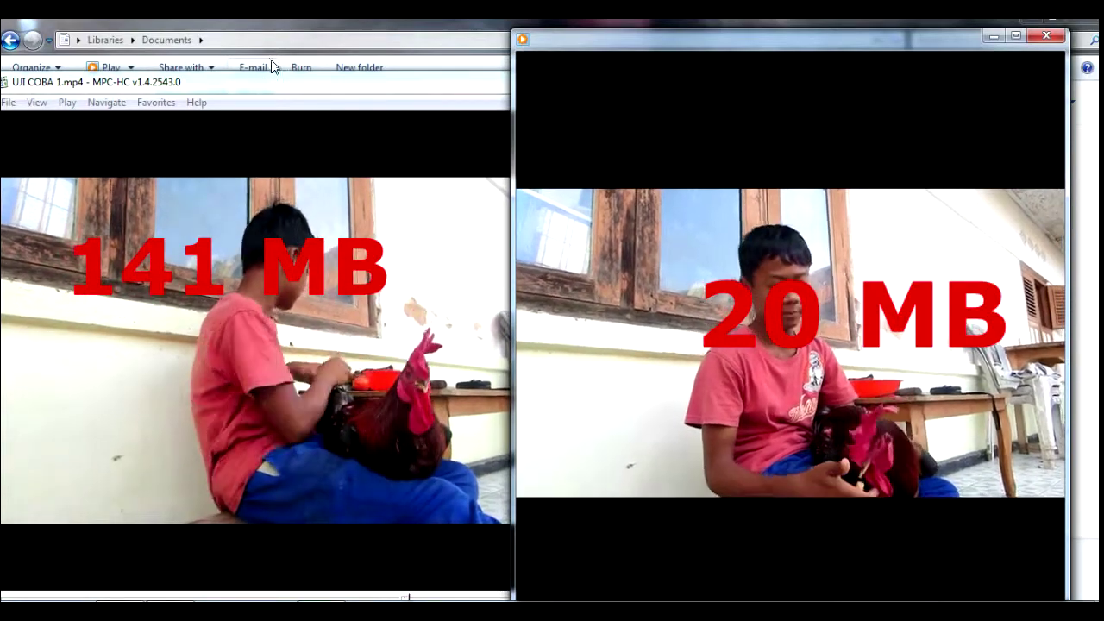
# Bring the UJI COBA 1 player window in front of the UJI COBA 2 player to compare the videos.
pyautogui.click(287, 90)
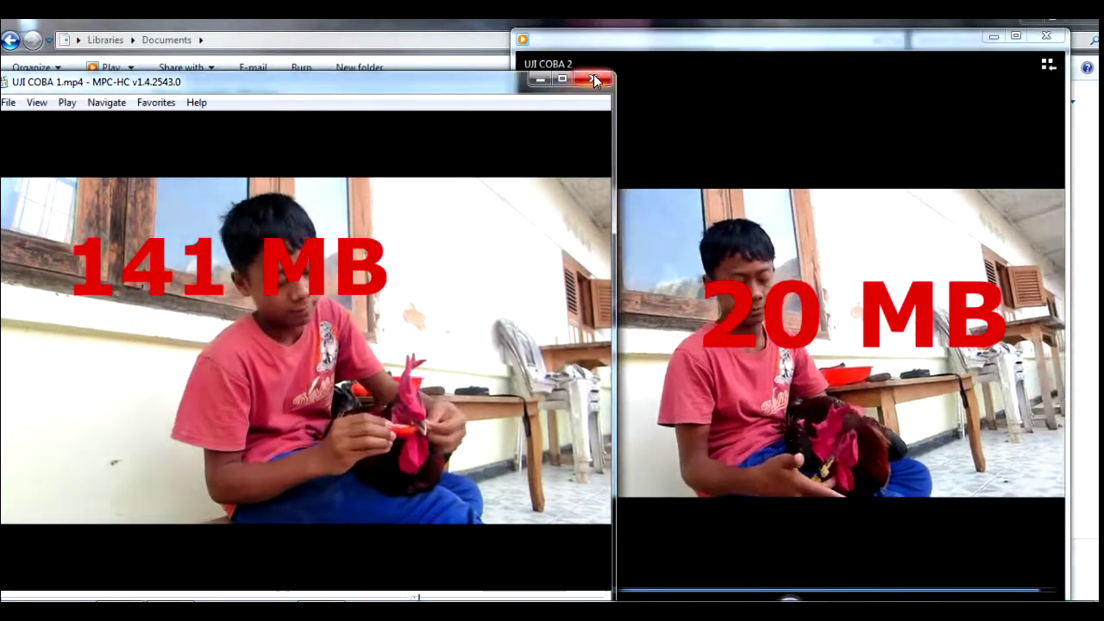